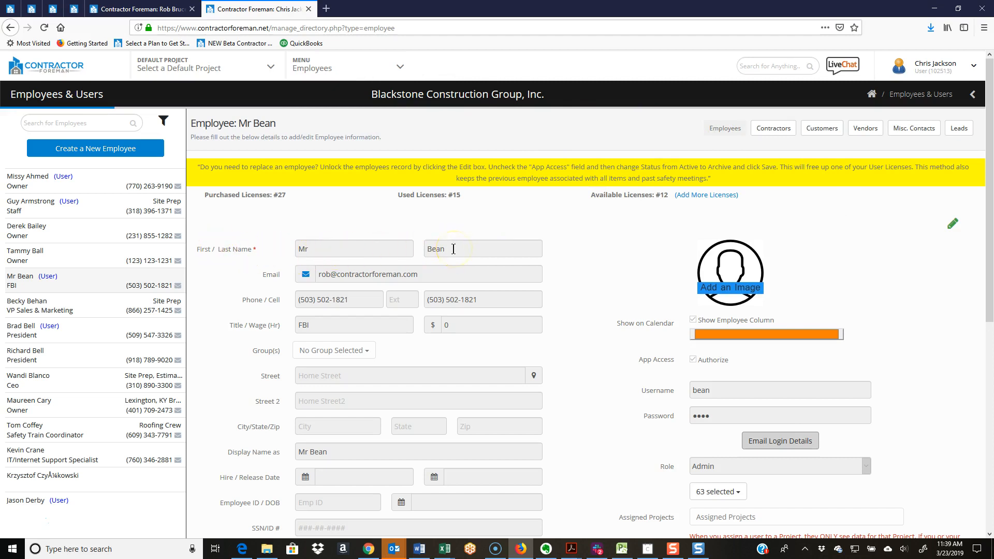
Unlock the open employee record so its user access fields can be edited.
left_click(955, 224)
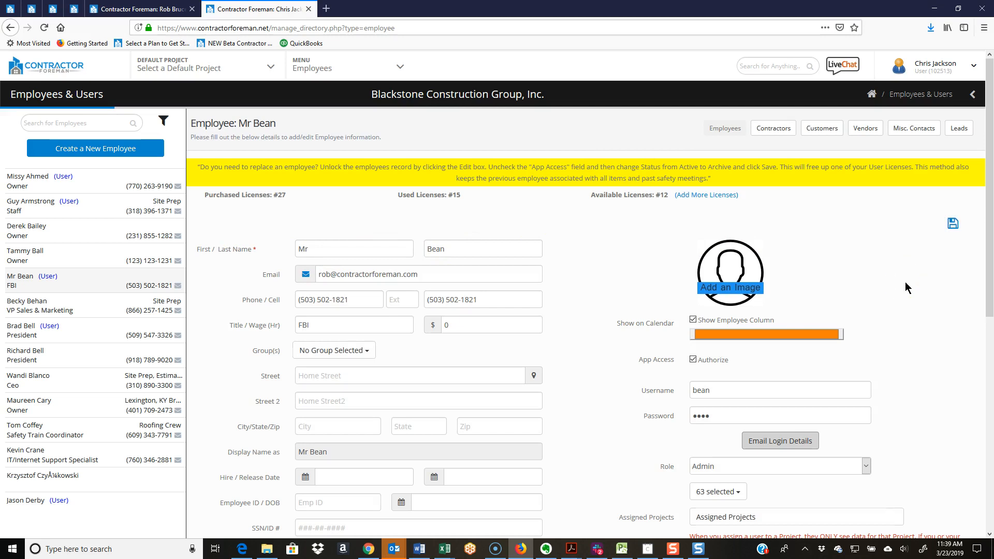
left_click_drag(988, 228, 989, 303)
left_click(988, 301)
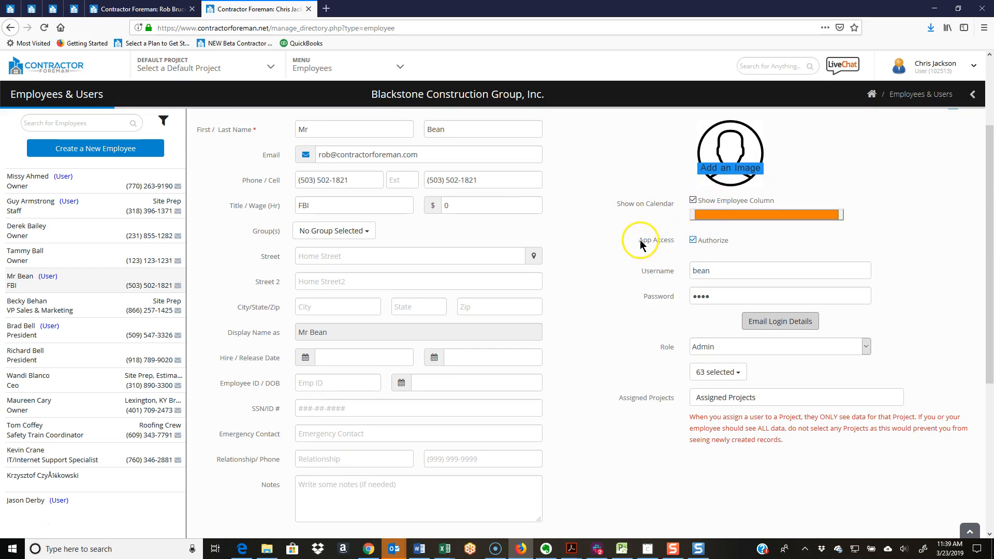
Try revoking the employee's App Access authorization and restore it.
left_click_drag(641, 241, 676, 242)
left_click(660, 274)
left_click(788, 321)
left_click(694, 241)
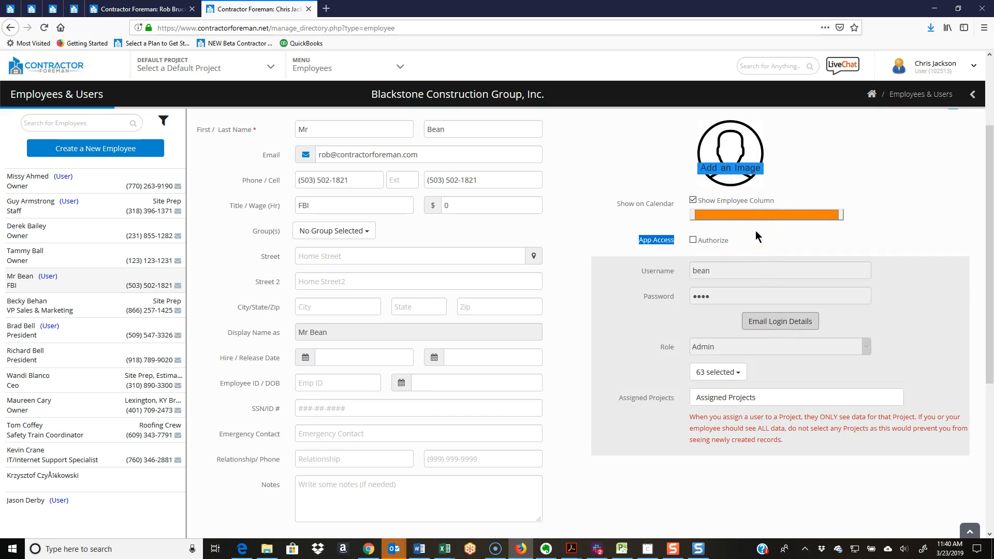
left_click(694, 240)
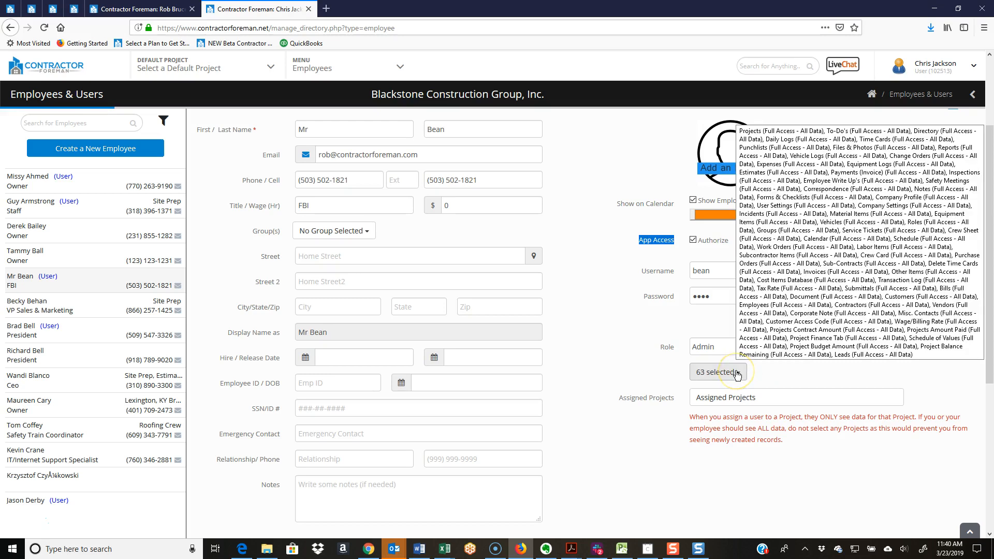
Examine the roles that can be assigned to the employee without changing the selection.
left_click(778, 372)
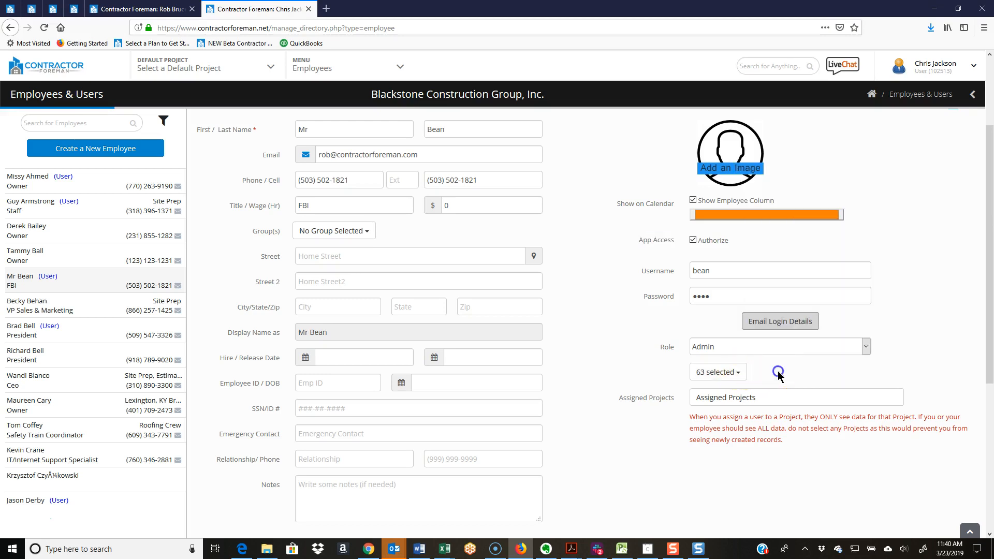
left_click(728, 348)
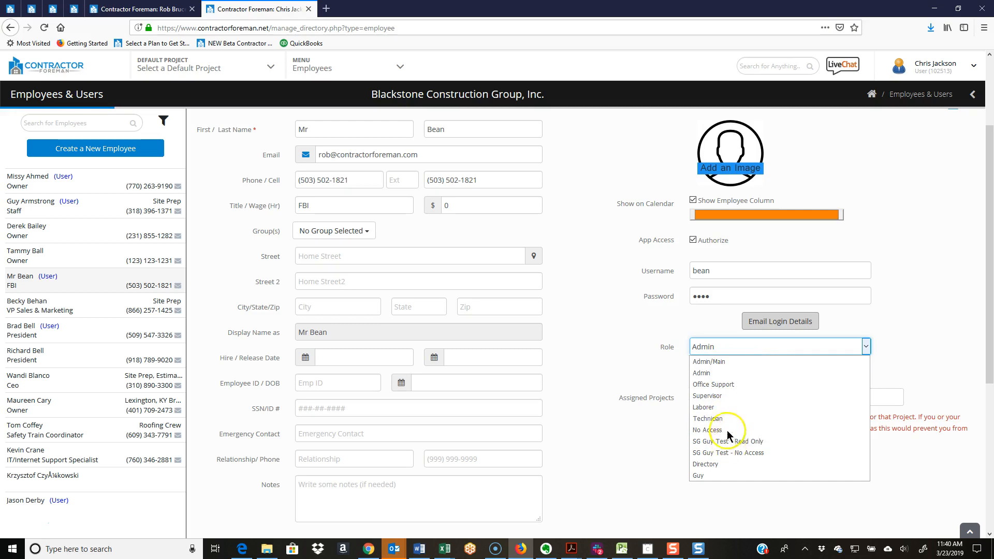
left_click(651, 362)
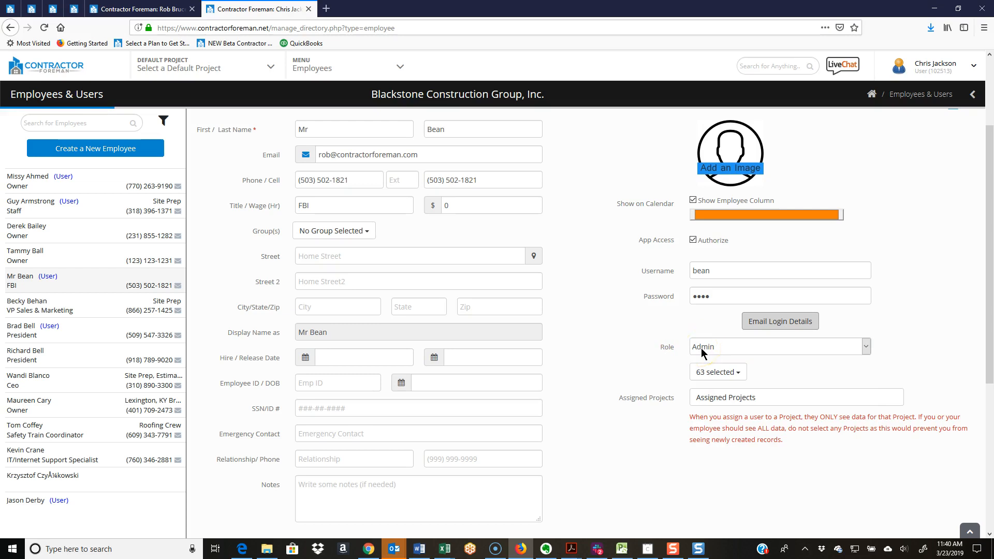
Try assigning the Randall Remodel and Fairway Ave Culvert Replacement123 projects to the employee, deselect both and cancel the selection.
left_click_drag(622, 397, 674, 403)
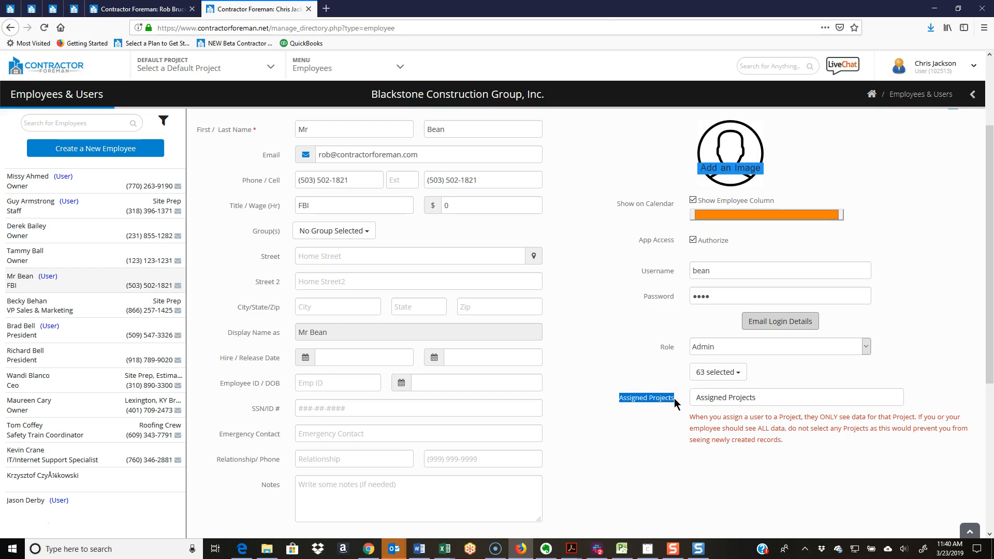
left_click(730, 398)
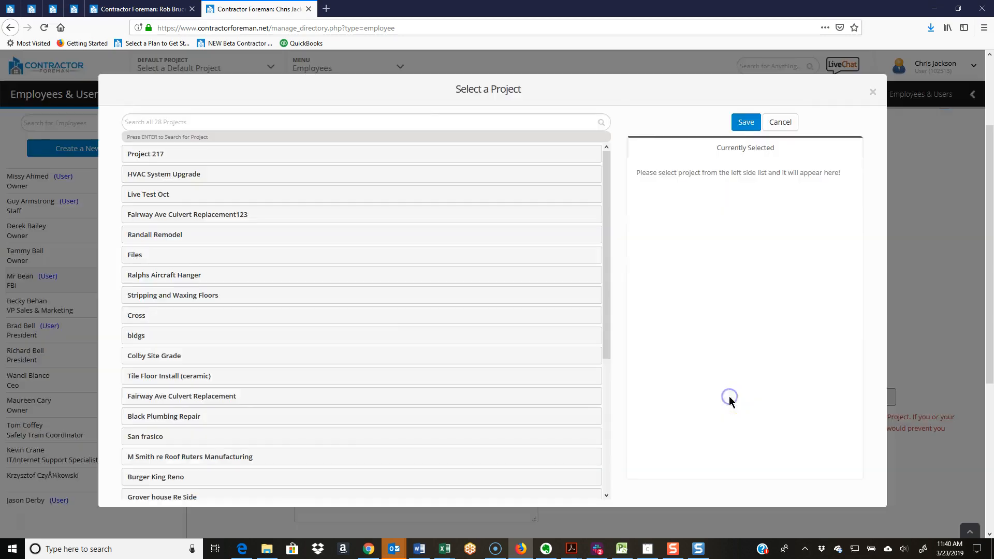
left_click(216, 231)
left_click(216, 218)
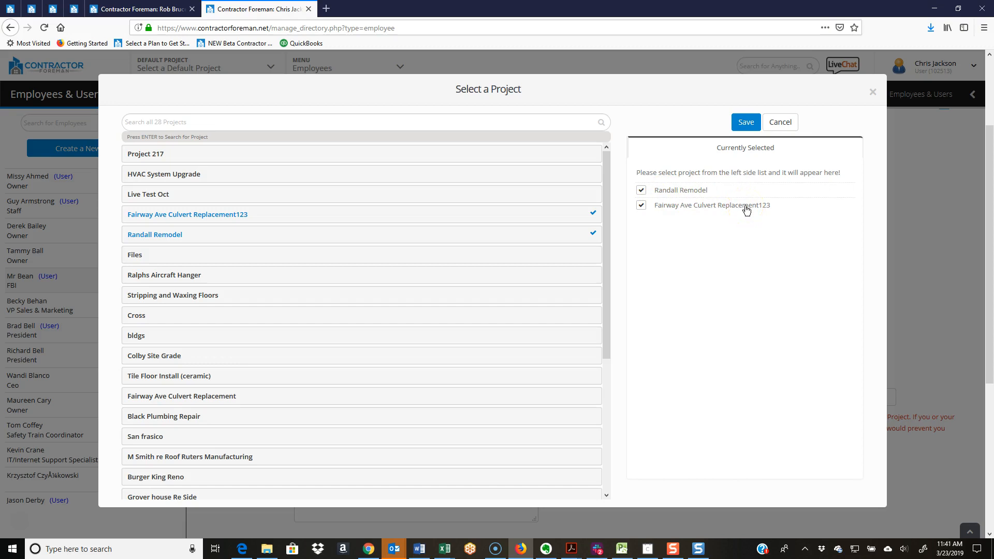
left_click(641, 206)
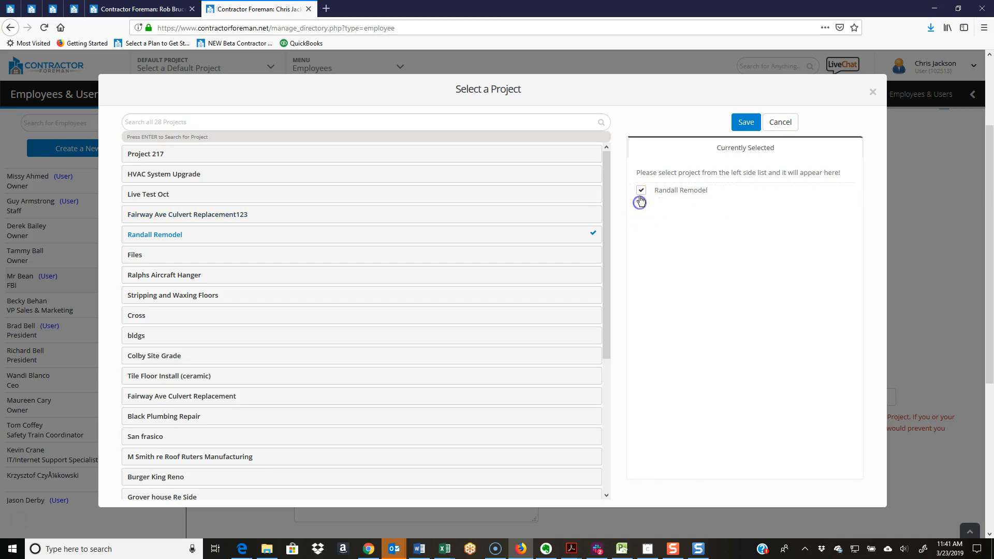
left_click(641, 193)
left_click(786, 124)
left_click(786, 124)
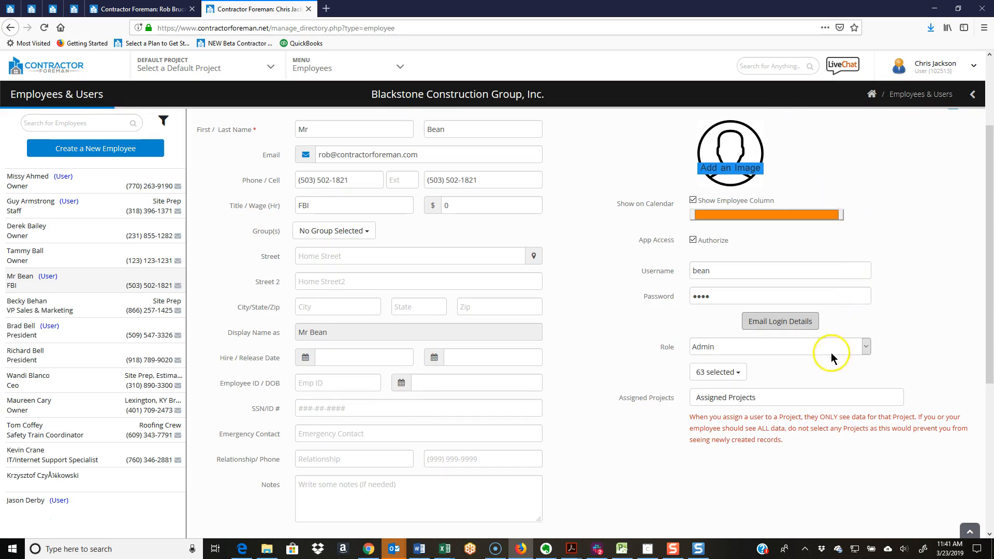
Save the employee record and open the list of roles in Company Settings.
scroll(957, 296, "up", 2)
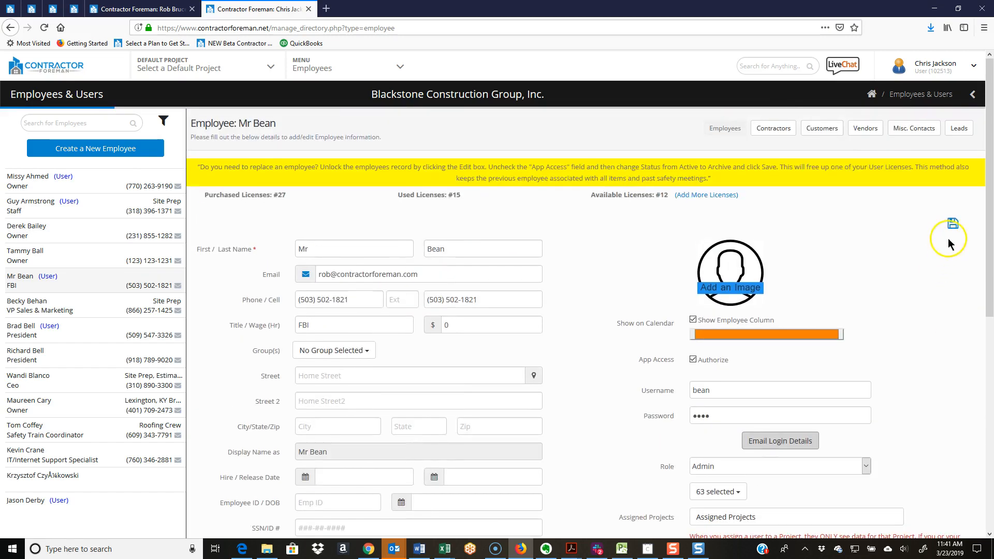
left_click(953, 226)
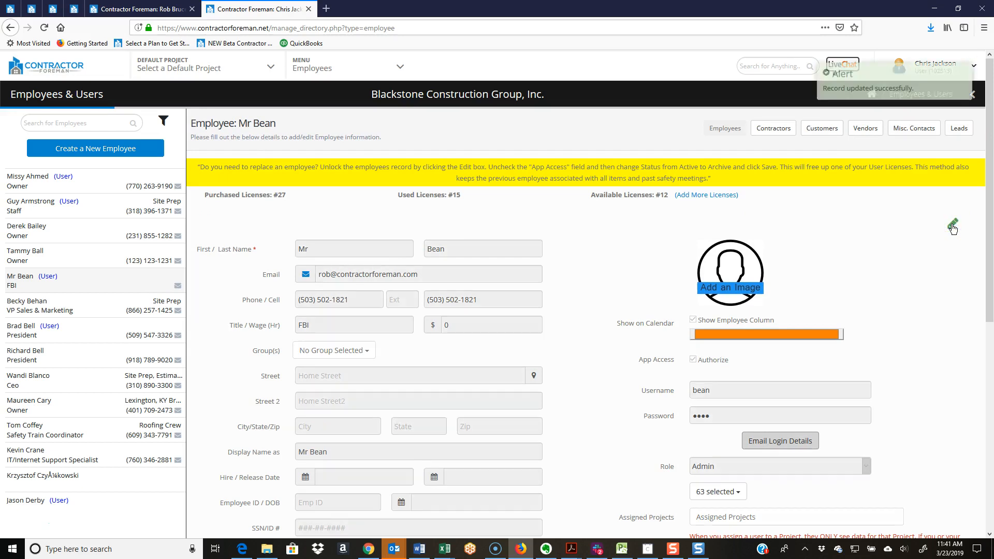
left_click(402, 71)
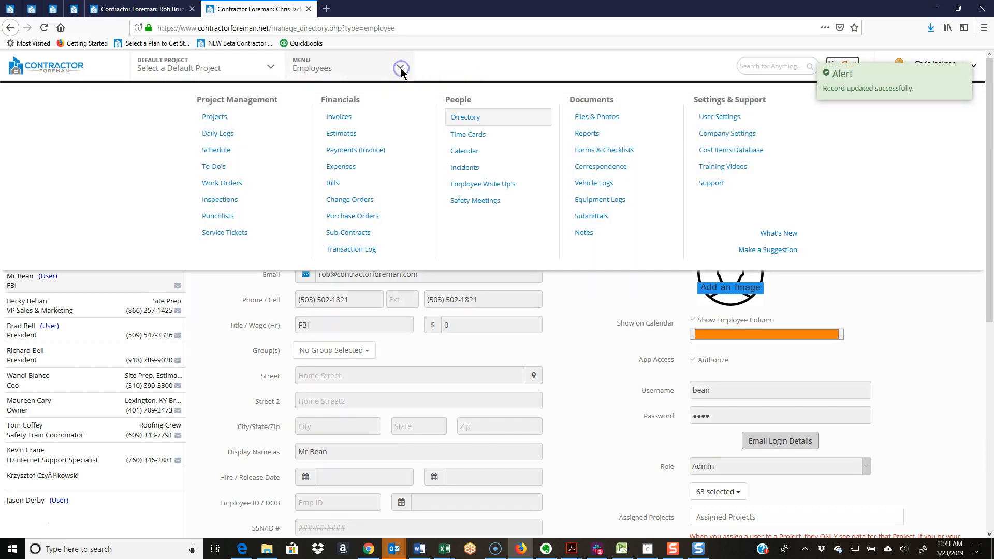
left_click(748, 136)
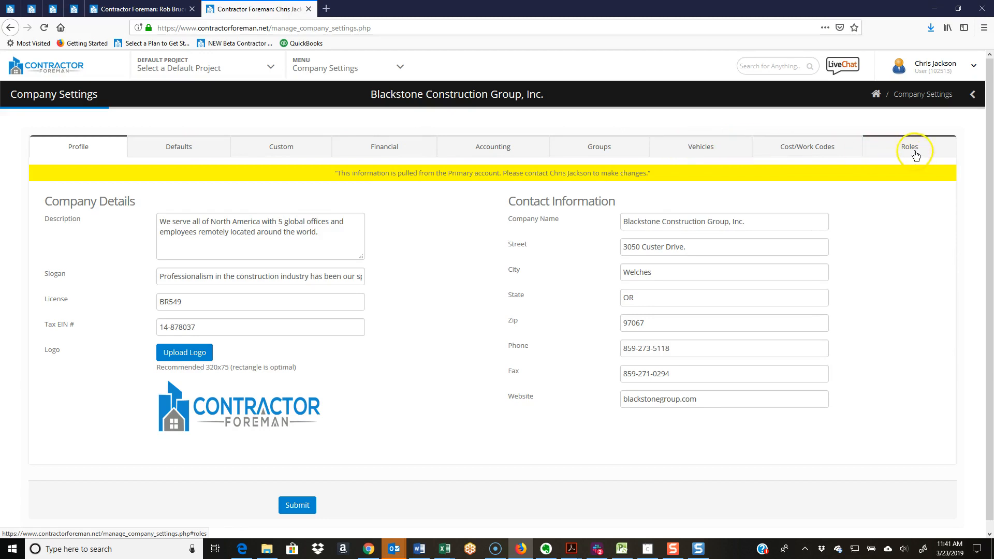
left_click(920, 156)
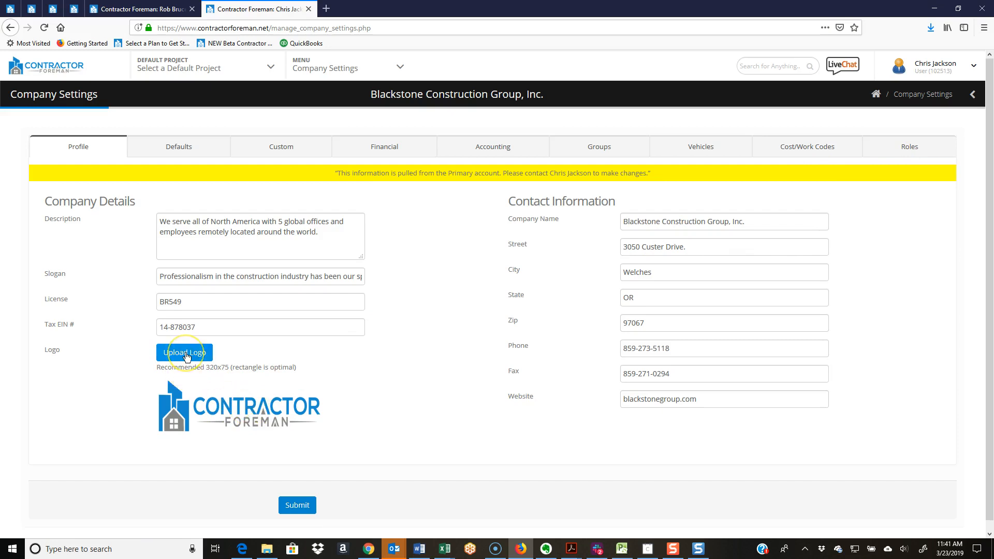
left_click(907, 147)
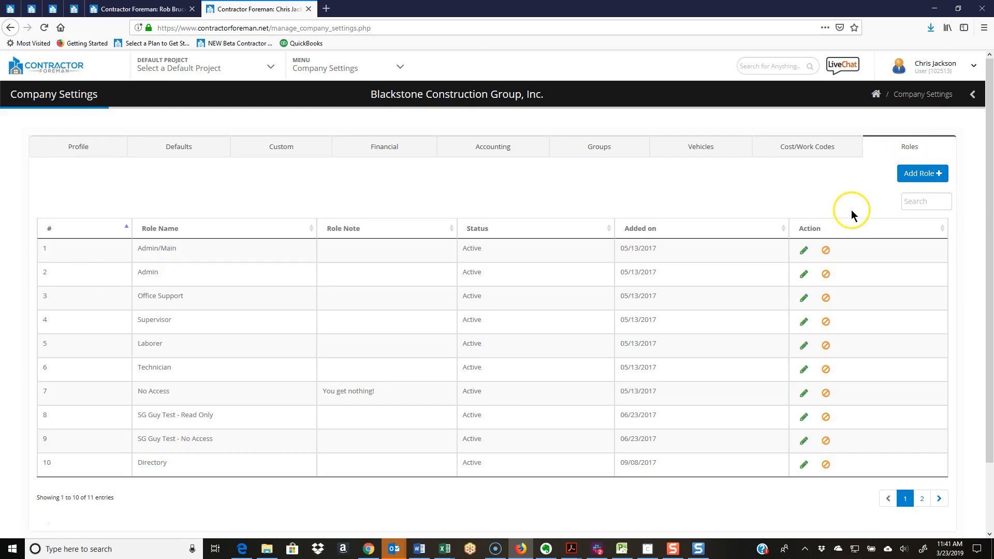
Review the predefined roles in the list, from Admin/Main through No Access.
left_click_drag(668, 393, 110, 269)
left_click_drag(54, 252, 41, 249)
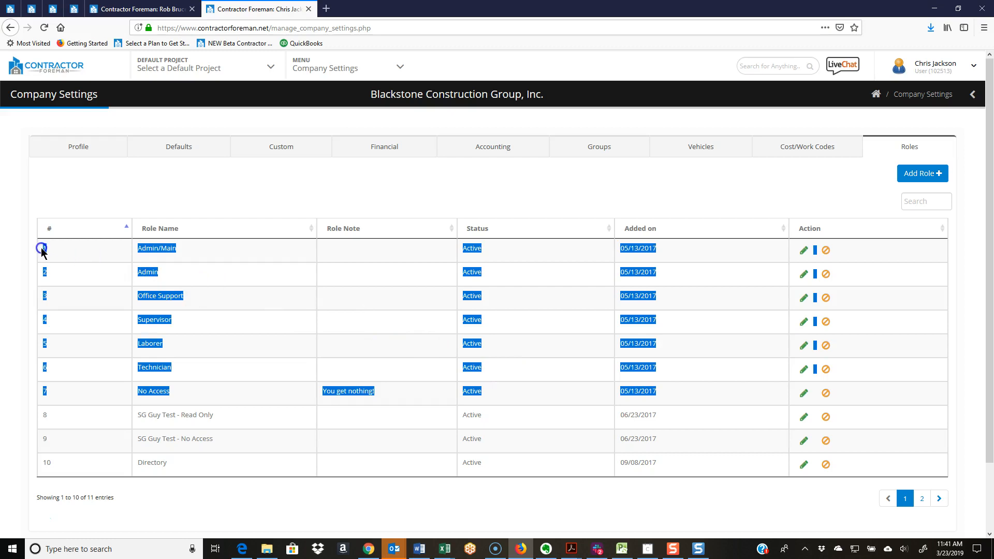
left_click(139, 184)
left_click(265, 192)
left_click(935, 177)
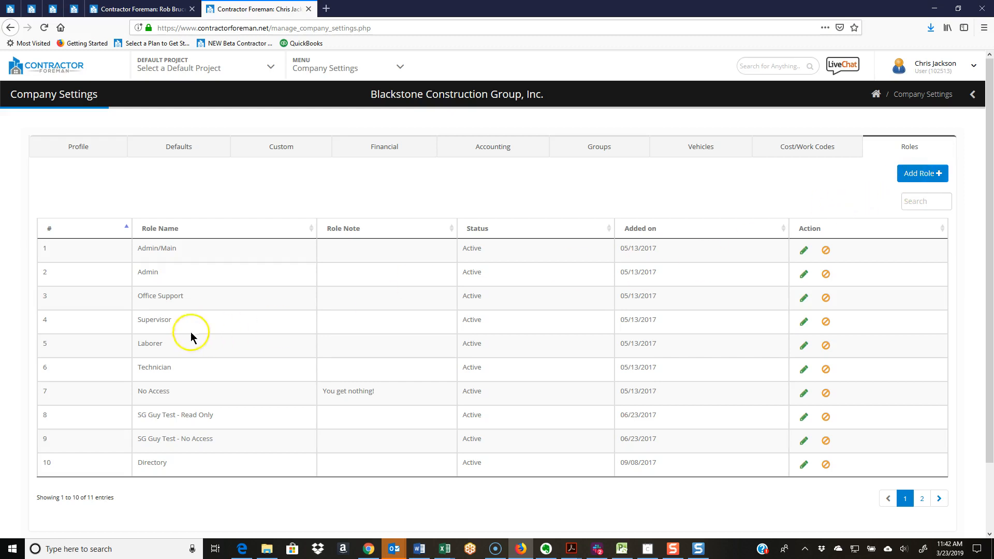
Open the Supervisor role for editing and examine the access levels offered for the Projects module.
left_click_drag(136, 322, 190, 325)
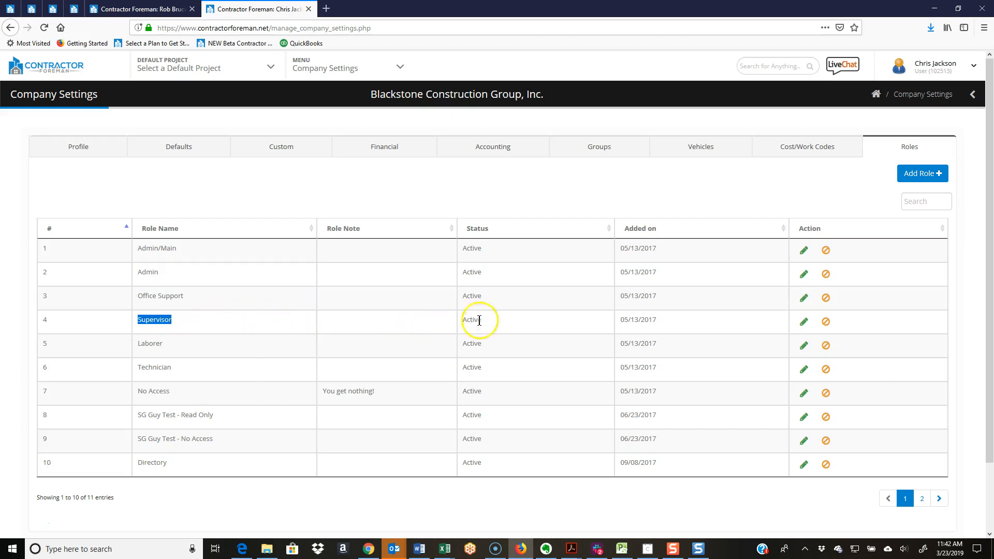
left_click(804, 322)
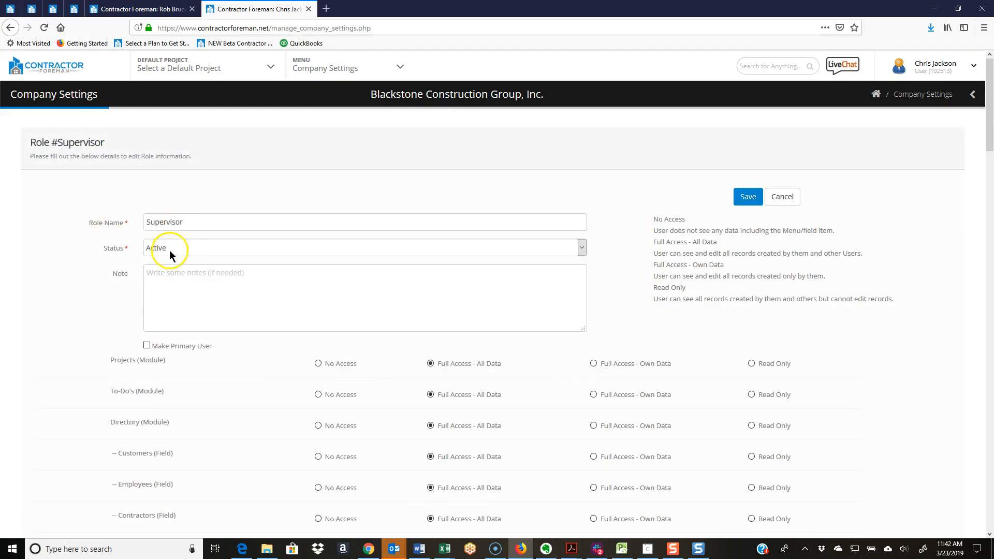
left_click(174, 280)
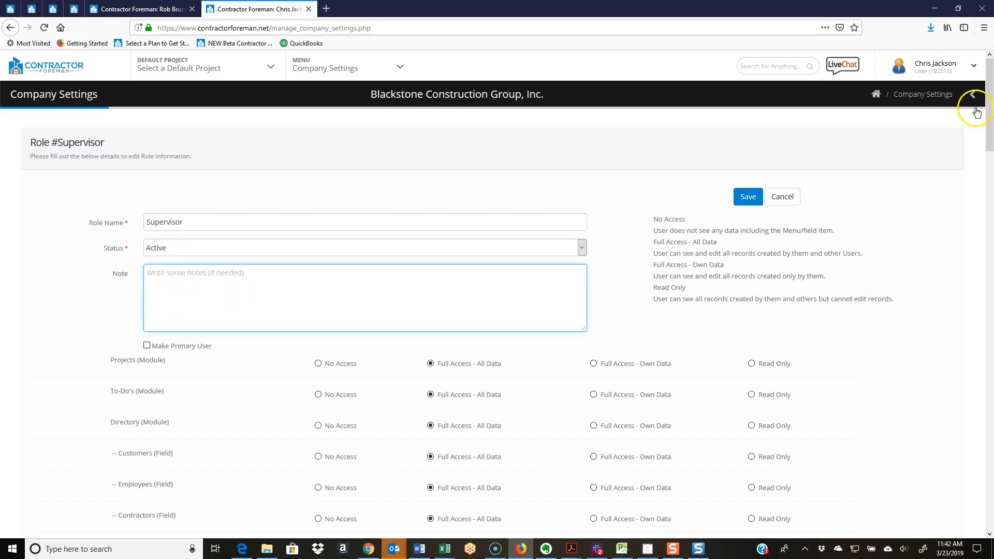
left_click_drag(990, 119, 990, 138)
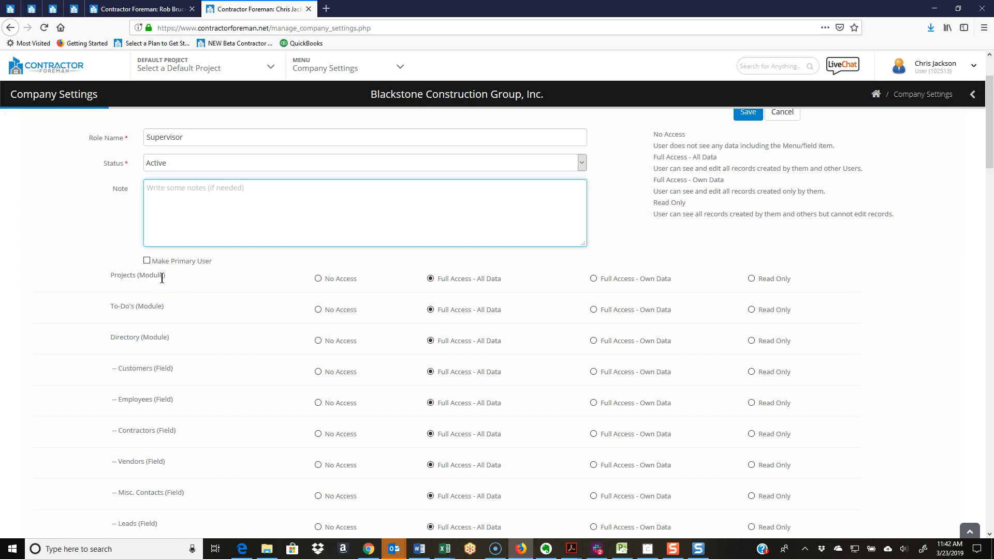
left_click(329, 282)
mouse_move(330, 282)
left_mouse_down()
mouse_move(354, 283)
mouse_move(324, 288)
left_mouse_up()
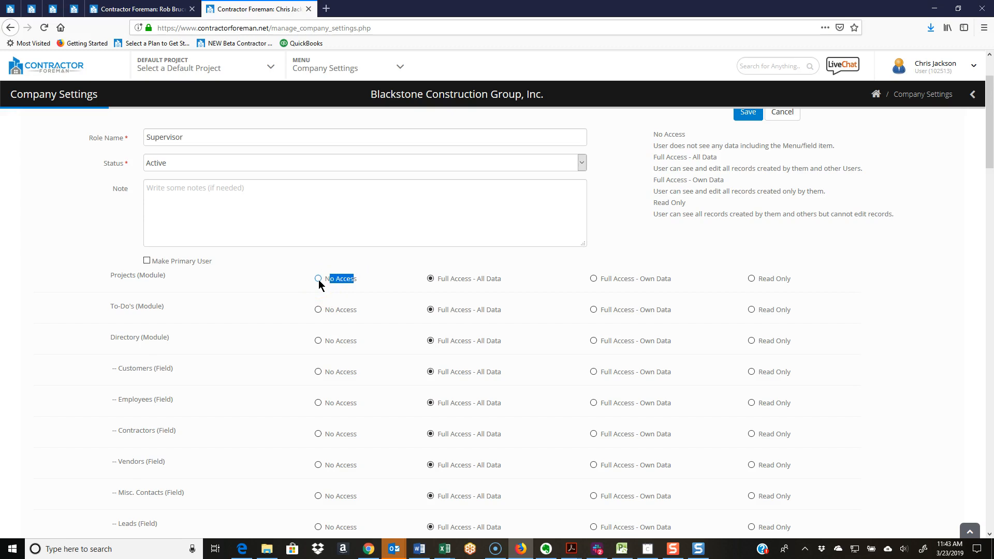
left_click(451, 283)
left_click(486, 283)
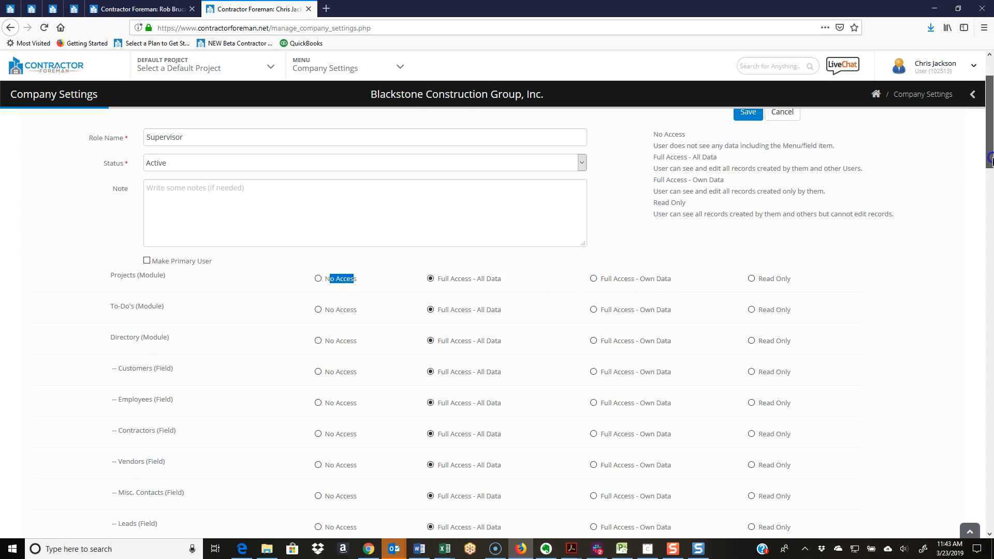
Set the Supervisor role's Time Cards module to Full Access - Own Data and turn off Allow Employee to Modify the Time card.
left_click_drag(991, 160, 991, 180)
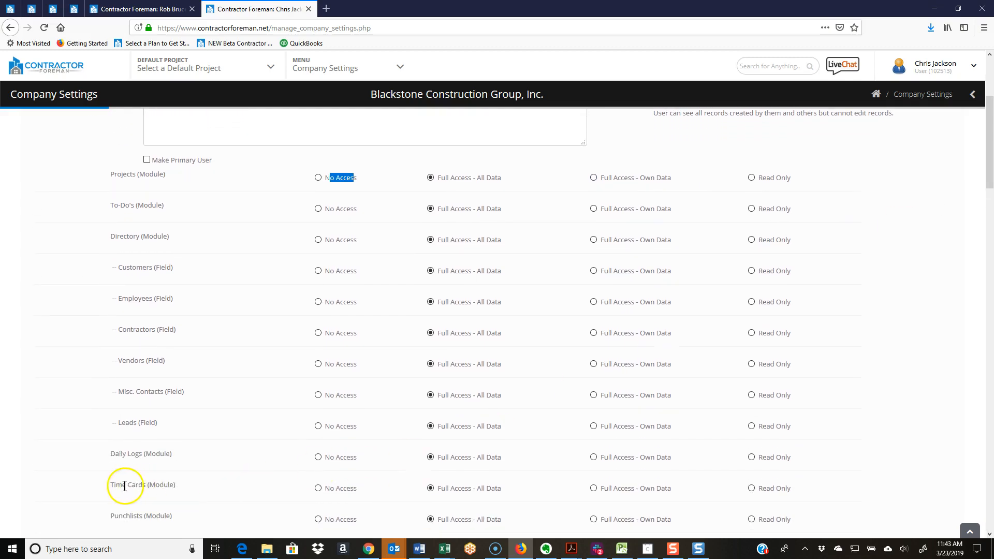
left_click_drag(113, 485, 176, 486)
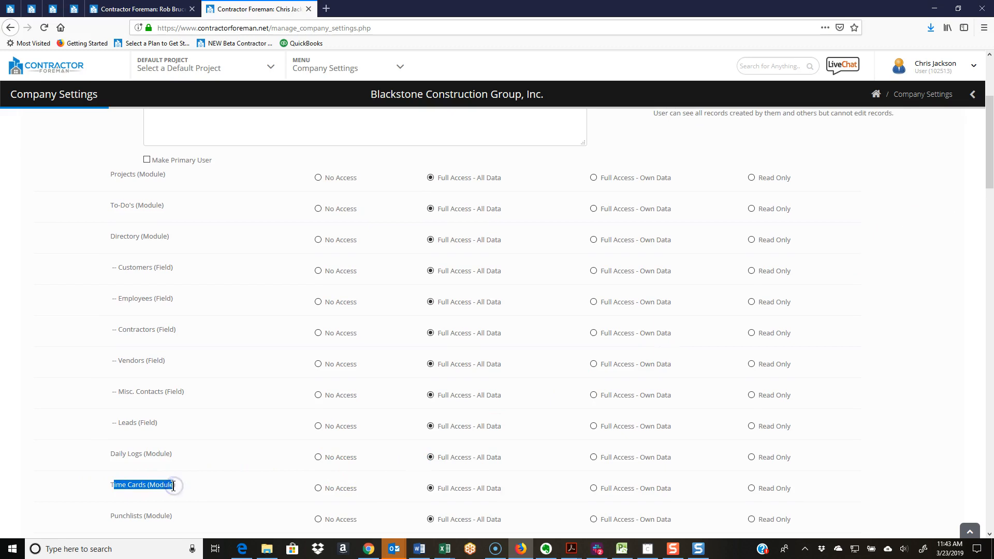
left_click(608, 495)
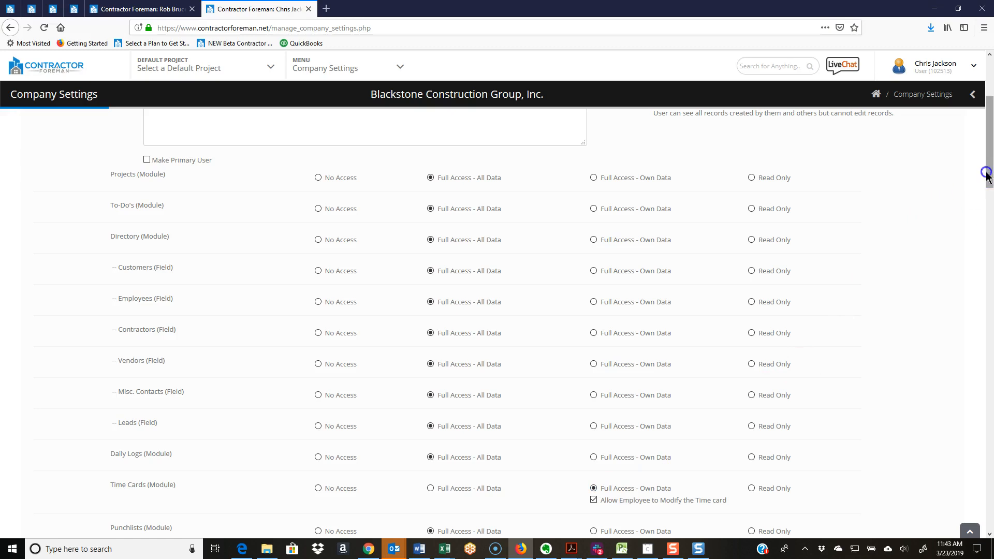
scroll(990, 175, "down", 3)
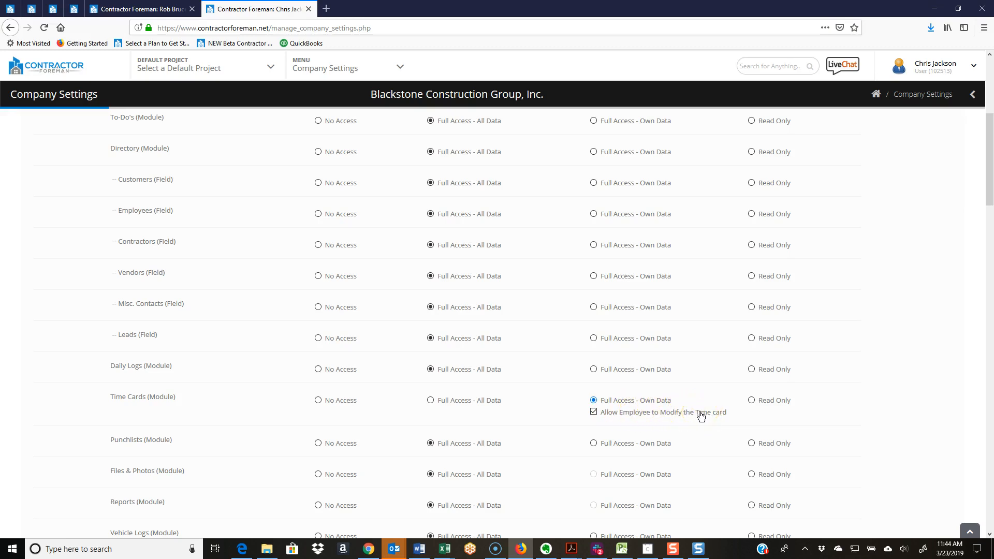
left_click(594, 413)
Examine the Supervisor role's remaining module and field permissions down to the end of the form.
left_click_drag(988, 148, 990, 289)
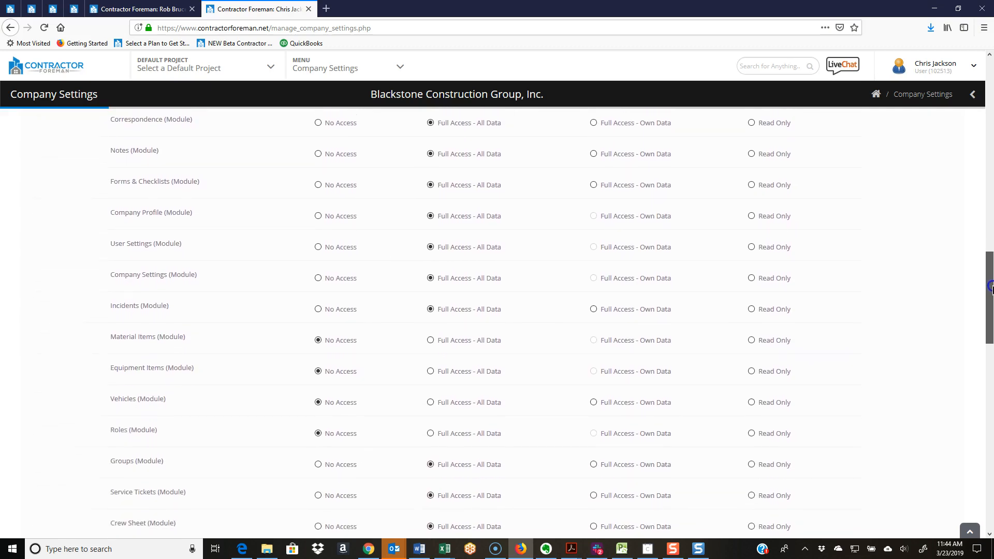
left_click_drag(168, 361, 186, 361)
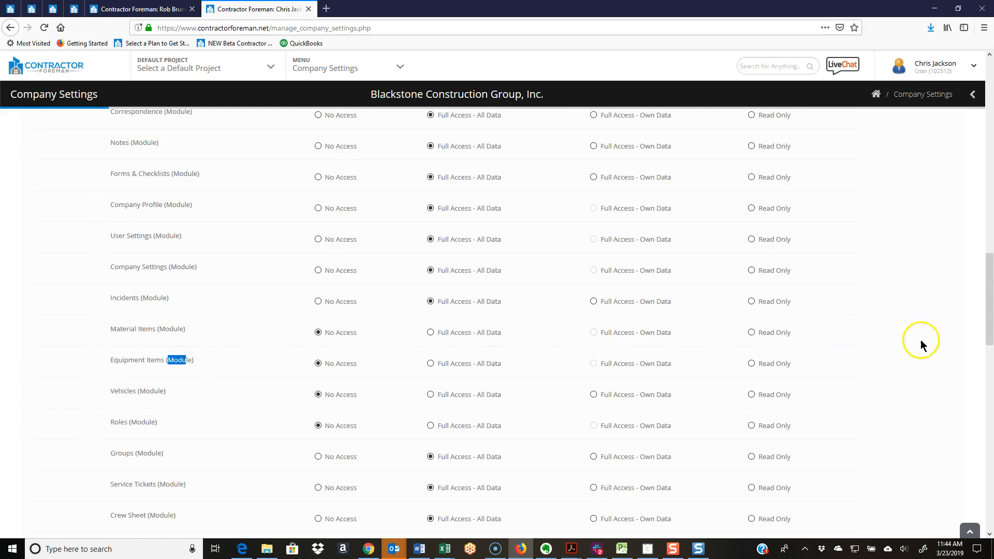
left_click_drag(990, 266, 990, 448)
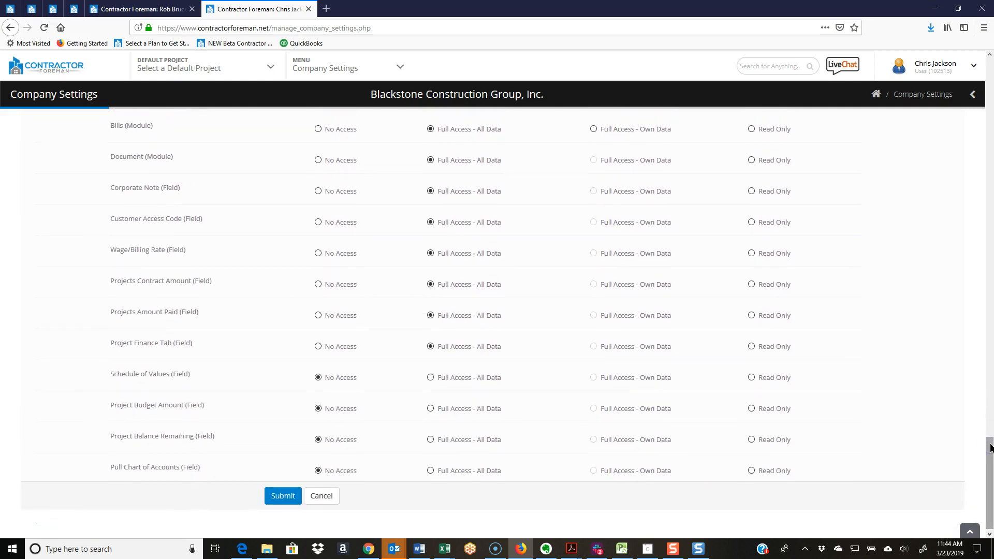
scroll(875, 389, "up", 3)
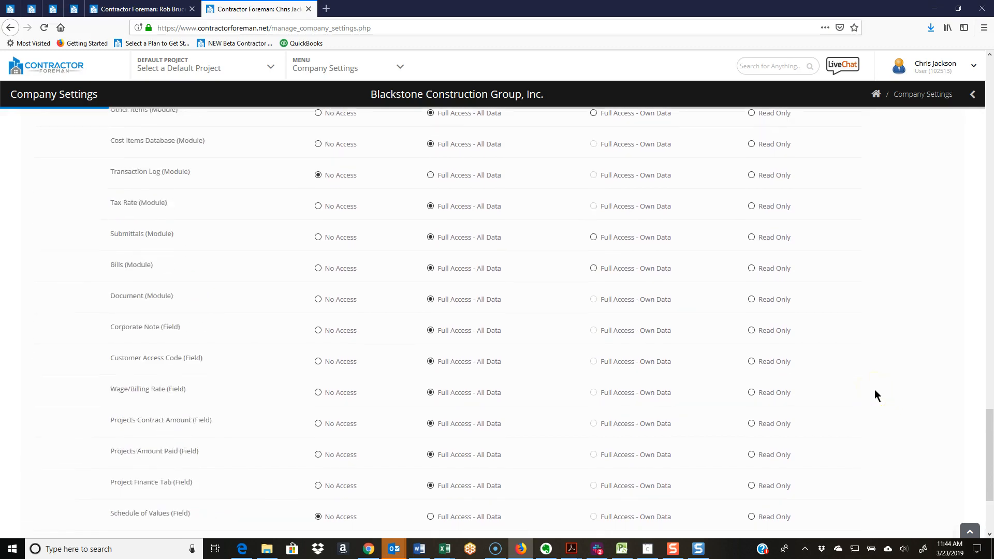
left_click(929, 391)
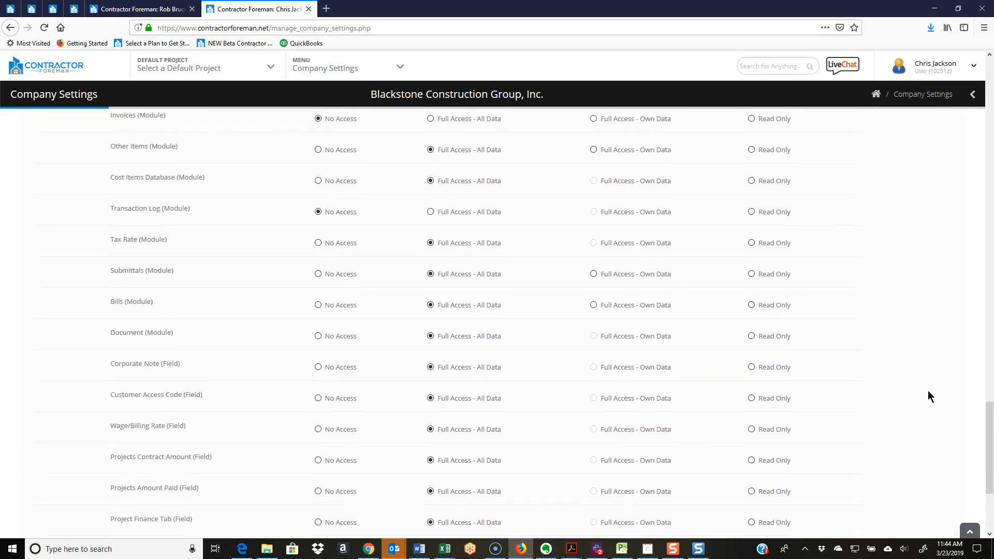